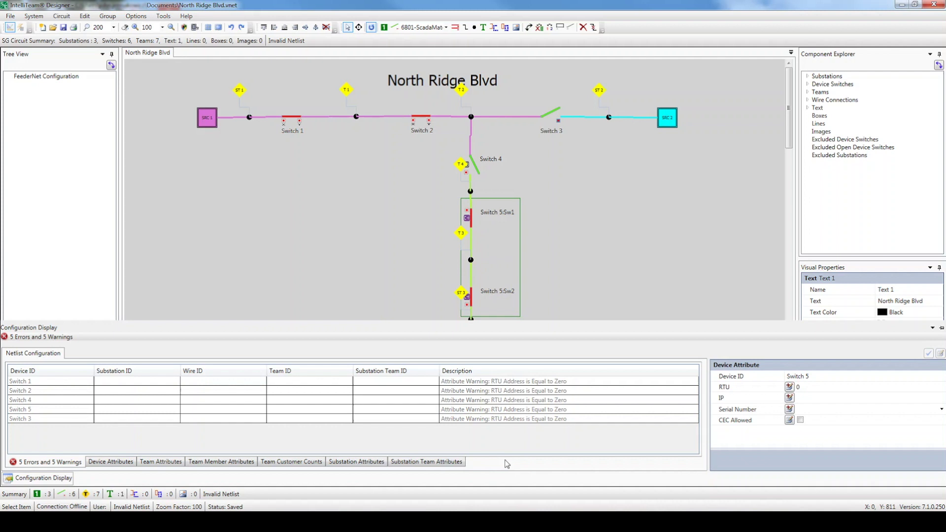
# In Device Attributes, give Switches 1–5 RTU numbers 1 through 5
pyautogui.click(110, 463)
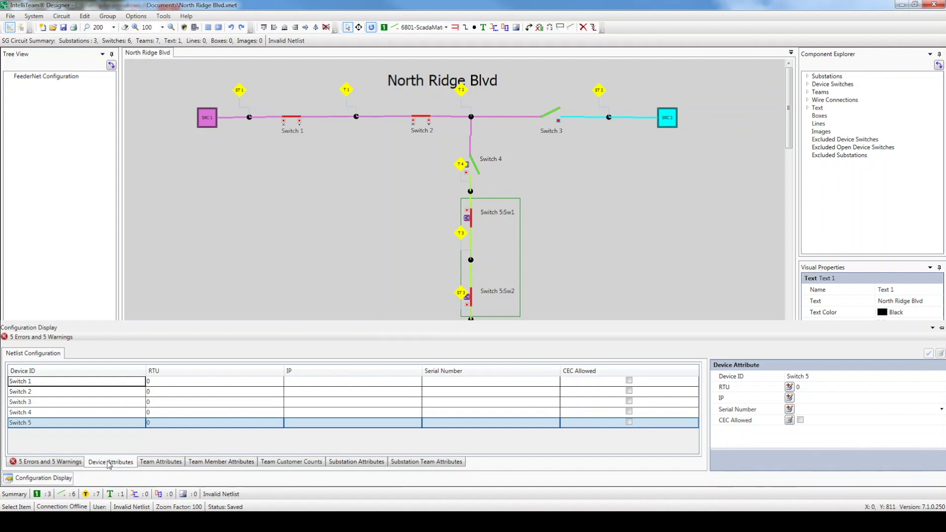
pyautogui.click(152, 380)
pyautogui.write('1')
pyautogui.press('Down')
pyautogui.write('2')
pyautogui.press('Down')
pyautogui.write('3')
pyautogui.press('Down')
pyautogui.write('4')
# Give Switches 1–5 IP addresses 192.168.1.1 through 192.168.1.5
pyautogui.press('Down')
pyautogui.write('5')
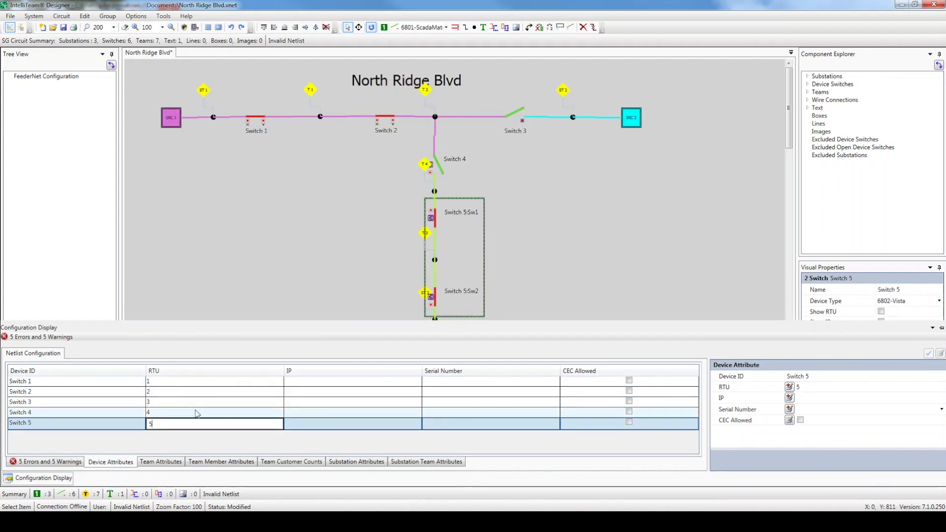
pyautogui.click(352, 382)
pyautogui.write('192.168.1.1')
pyautogui.press('Down')
pyautogui.write('192.168.1.2')
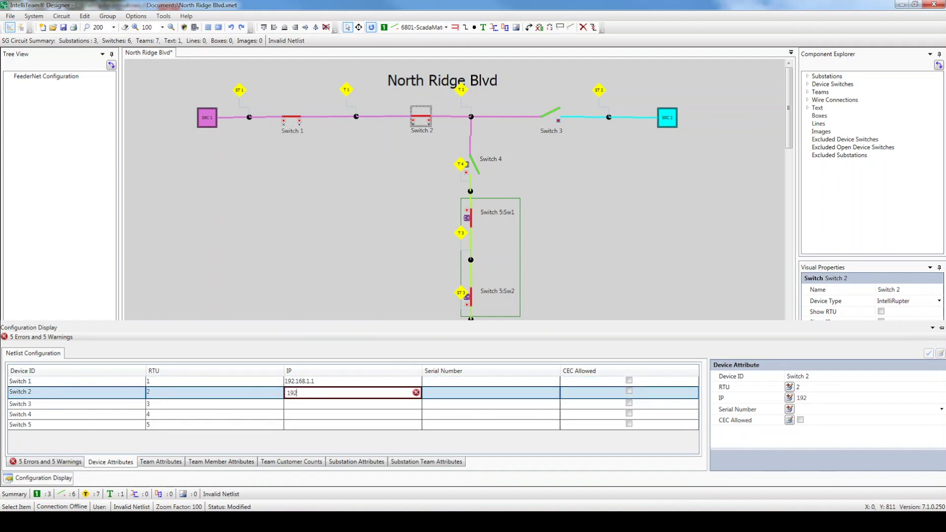
pyautogui.click(298, 402)
pyautogui.write('192.168.1.3')
pyautogui.press('Down')
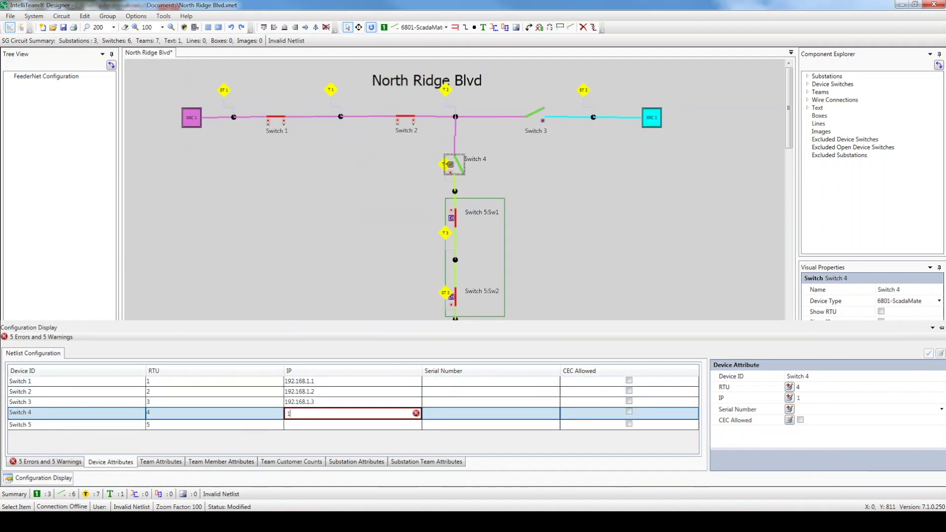
pyautogui.write('192.168.1.4')
pyautogui.press('Down')
pyautogui.write('192.168.1.5')
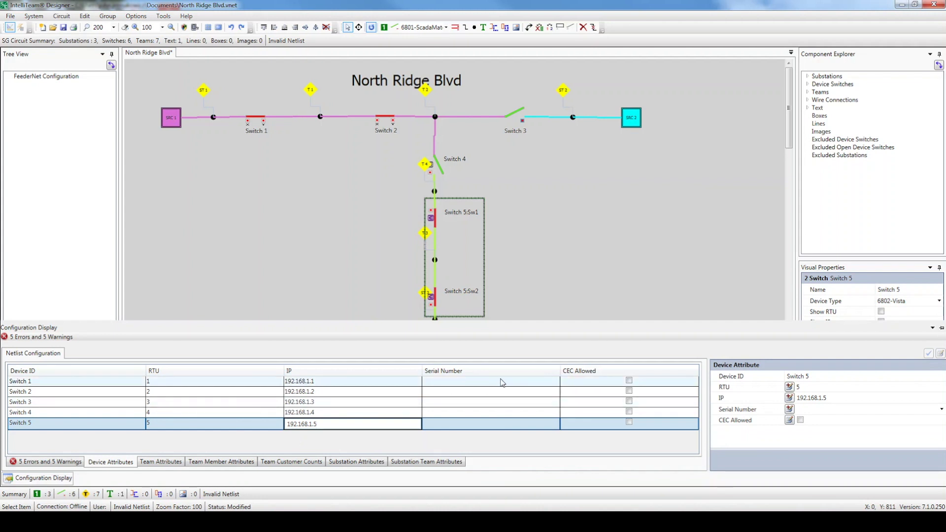
# Assign serials: INTELLIRUPTER to Switch 1, 99-0000058 to Switch 2, ITN-0033-00007 to Switch 3
pyautogui.click(552, 383)
pyautogui.click(556, 383)
pyautogui.moveTo(589, 260); pyautogui.dragTo(589, 345)
pyautogui.click(493, 344)
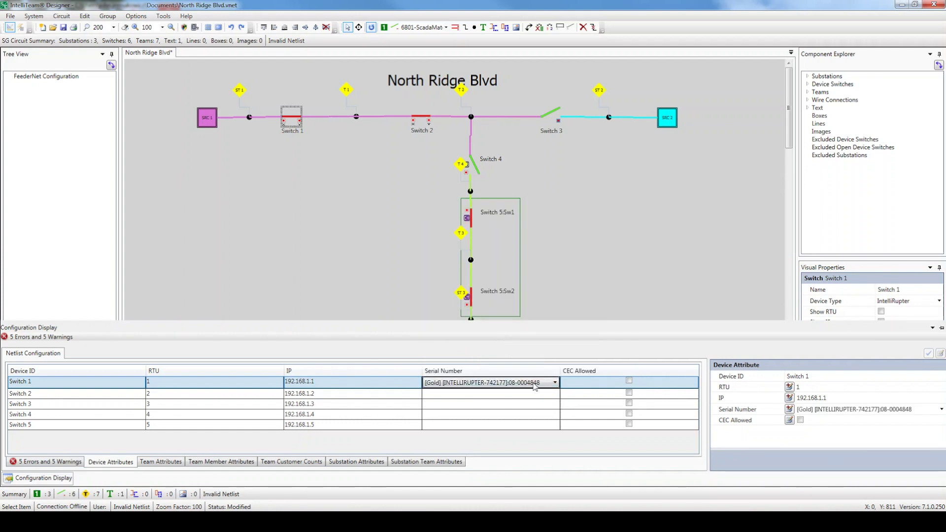
pyautogui.click(556, 393)
pyautogui.click(555, 393)
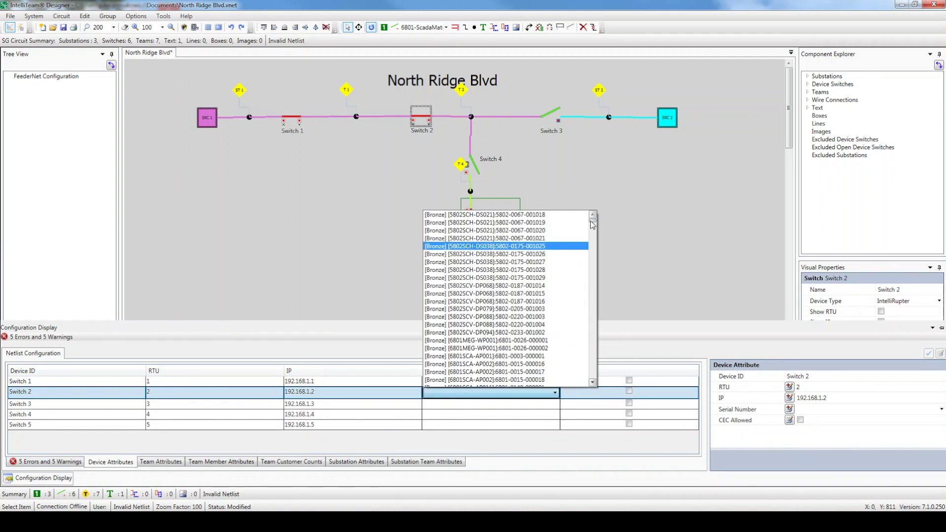
pyautogui.moveTo(590, 221); pyautogui.dragTo(592, 353)
pyautogui.click(514, 371)
pyautogui.click(499, 405)
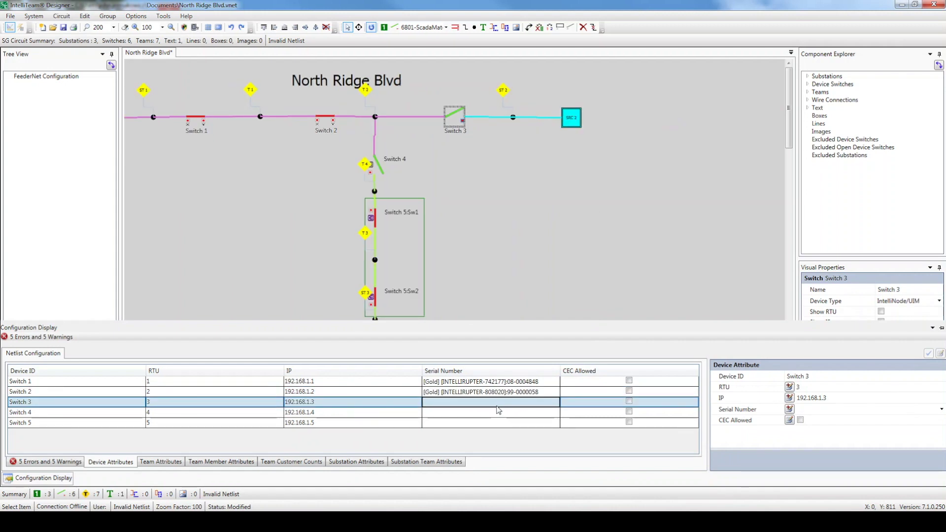
pyautogui.click(556, 403)
pyautogui.moveTo(592, 225); pyautogui.dragTo(595, 374)
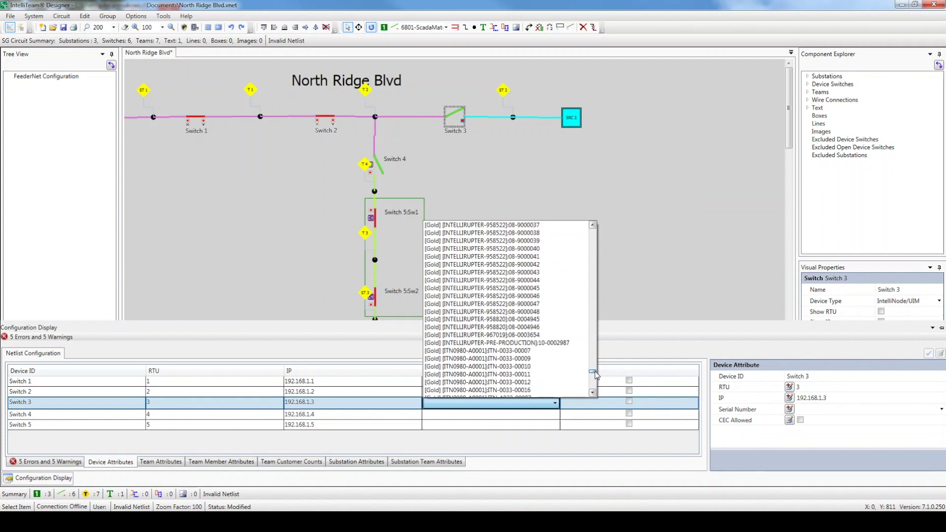
pyautogui.click(477, 350)
pyautogui.click(555, 415)
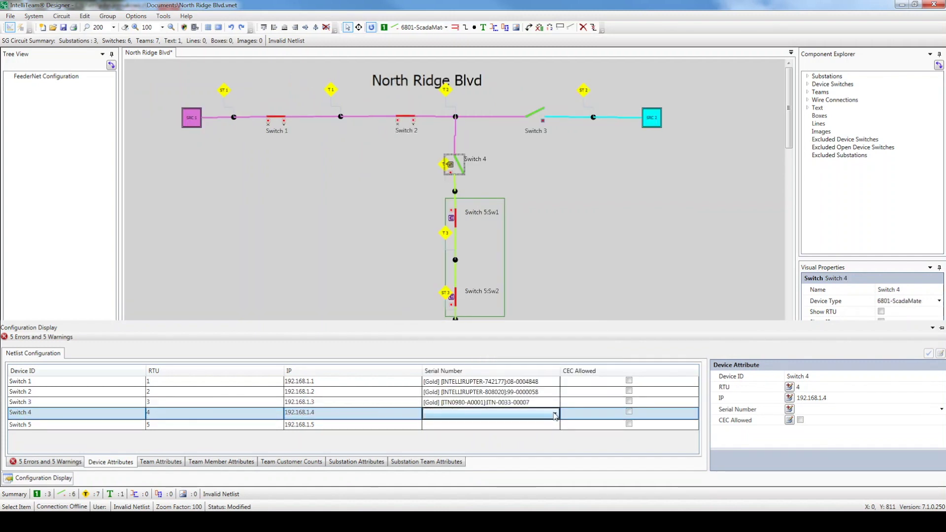
pyautogui.click(555, 416)
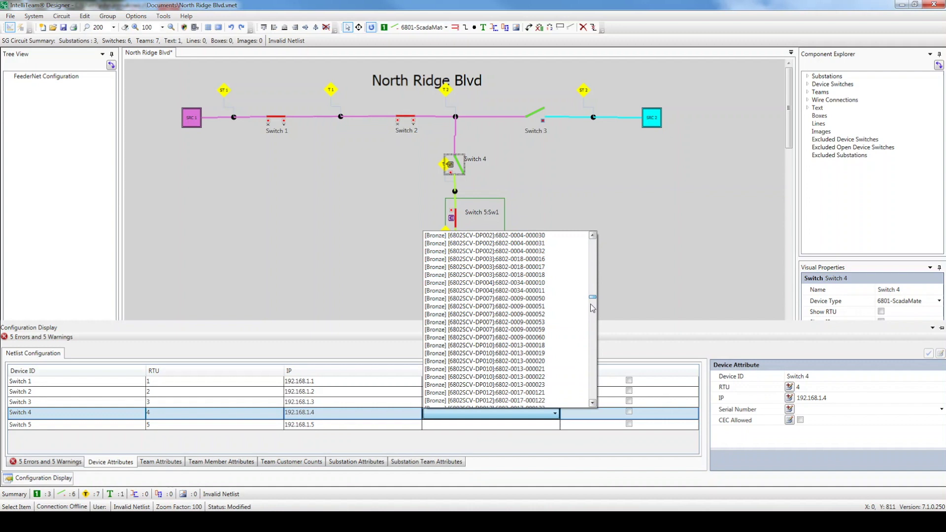
pyautogui.moveTo(590, 303); pyautogui.dragTo(606, 354)
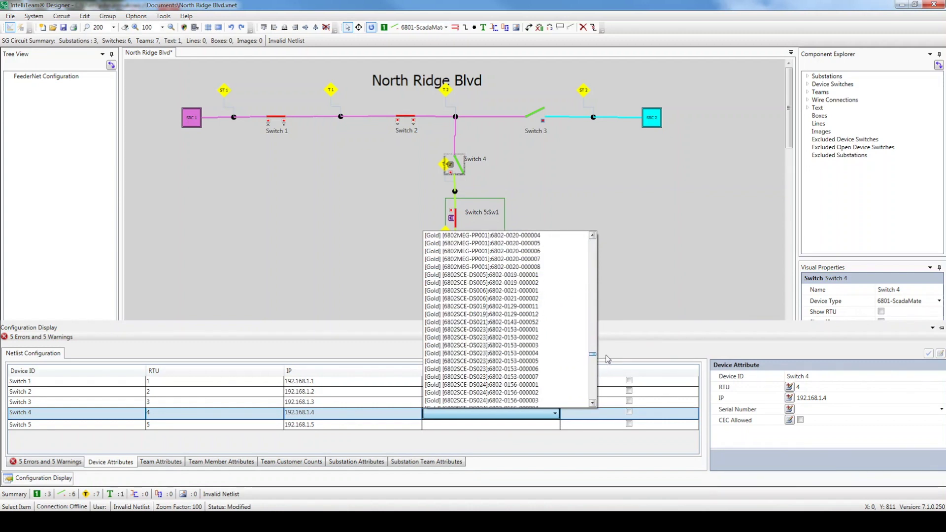
pyautogui.scroll(5, 476, 327)
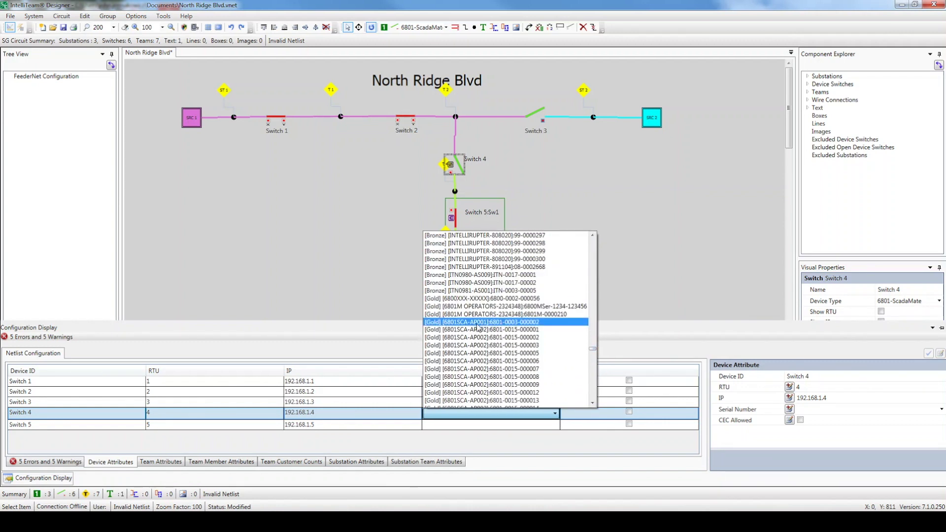
pyautogui.click(477, 325)
pyautogui.click(542, 425)
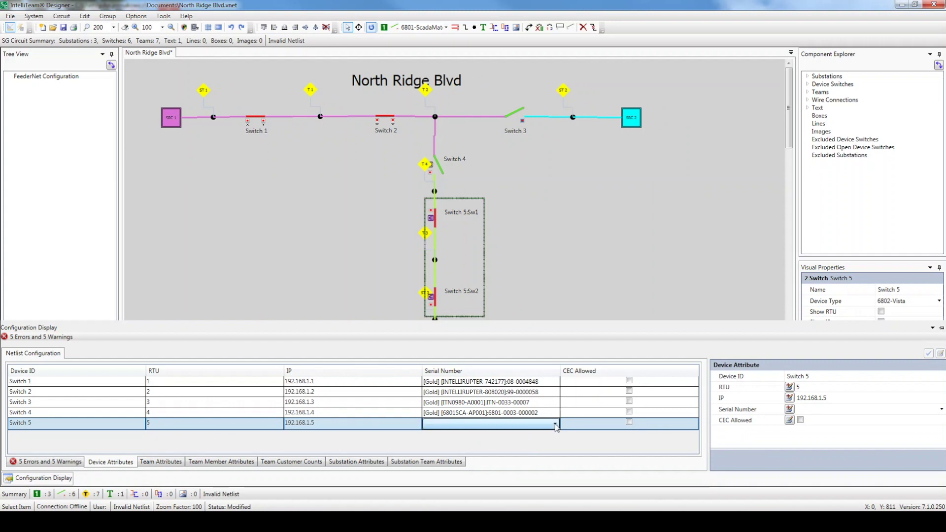
pyautogui.click(556, 425)
pyautogui.moveTo(593, 274); pyautogui.dragTo(593, 372)
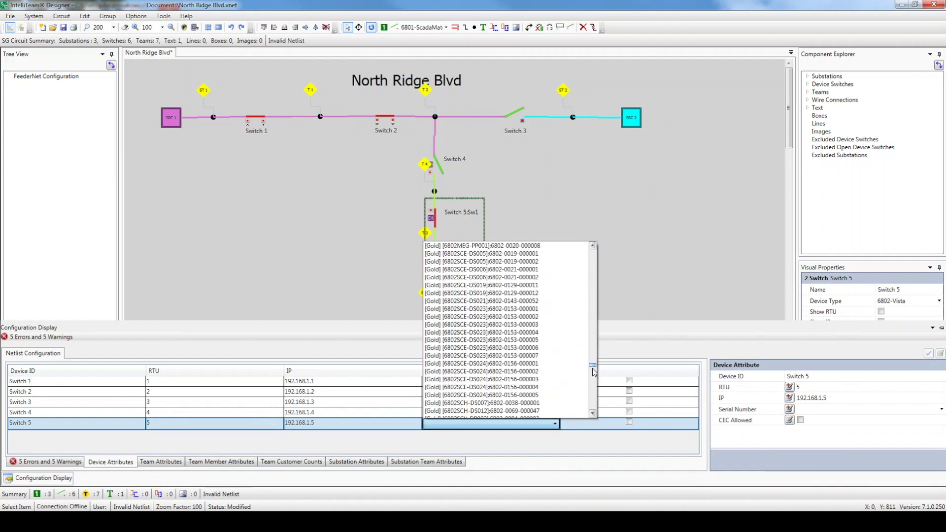
pyautogui.click(482, 371)
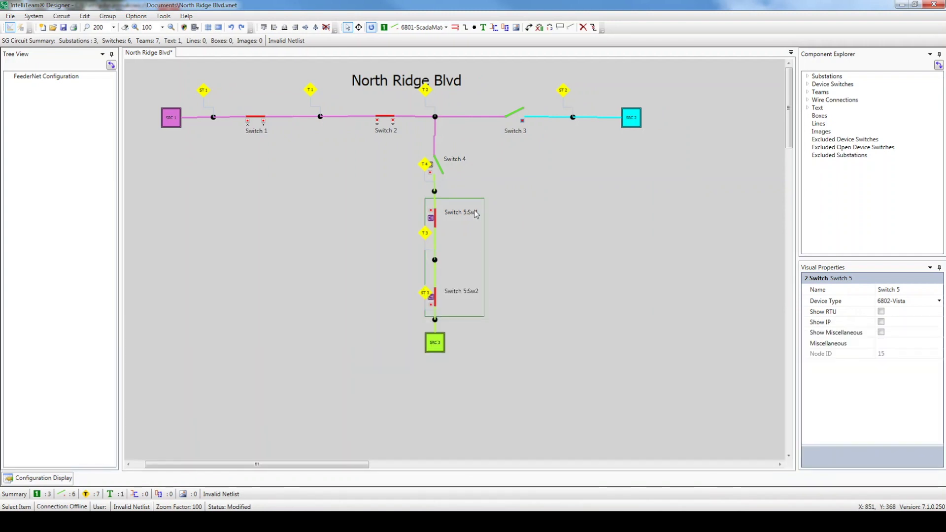
# Validate and save the circuit, then confirm the netlist shows 0 errors and 0 warnings
pyautogui.click(183, 27)
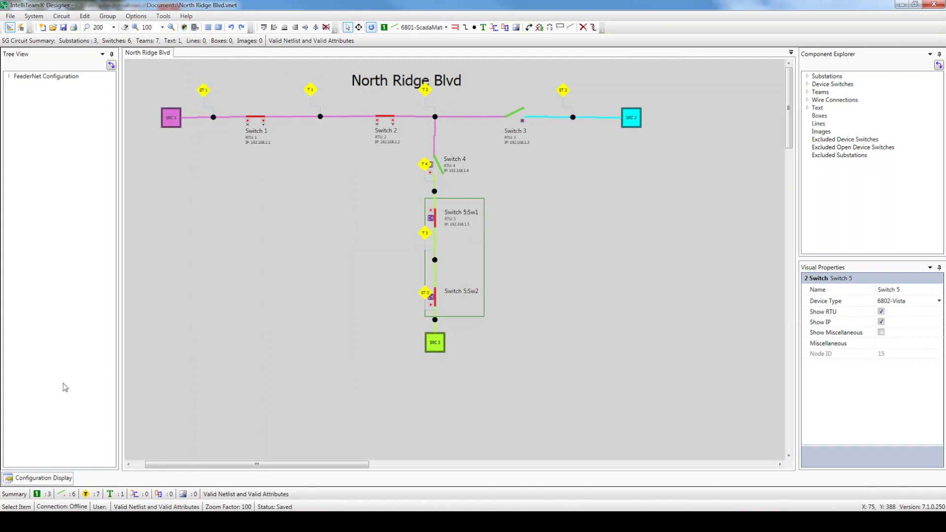
pyautogui.click(44, 479)
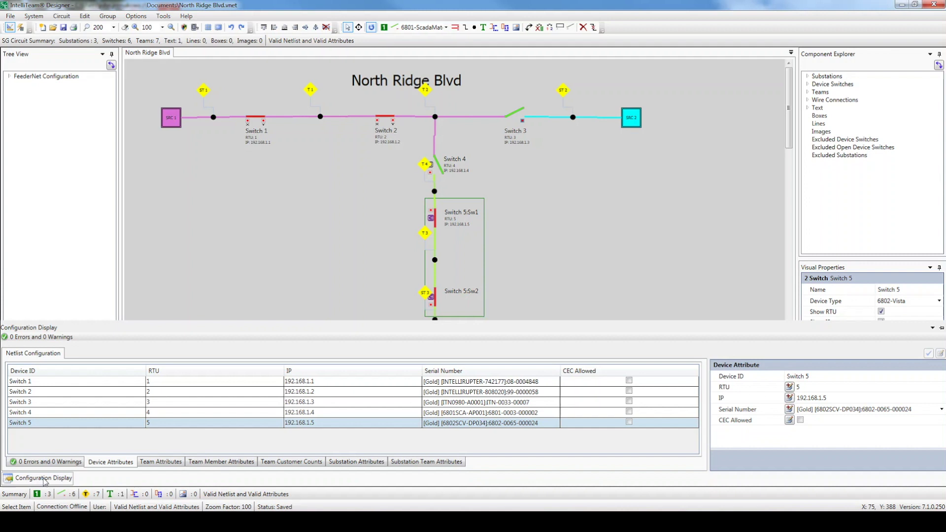
pyautogui.click(45, 466)
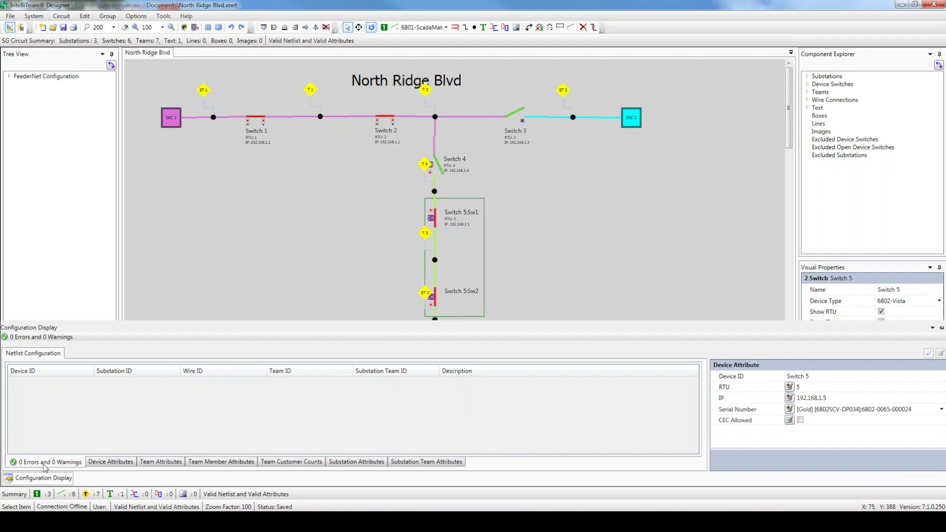
# Show the Team Attributes table for T1–T4 and select T1's IntelliTeam Options Enabled cell
pyautogui.click(162, 463)
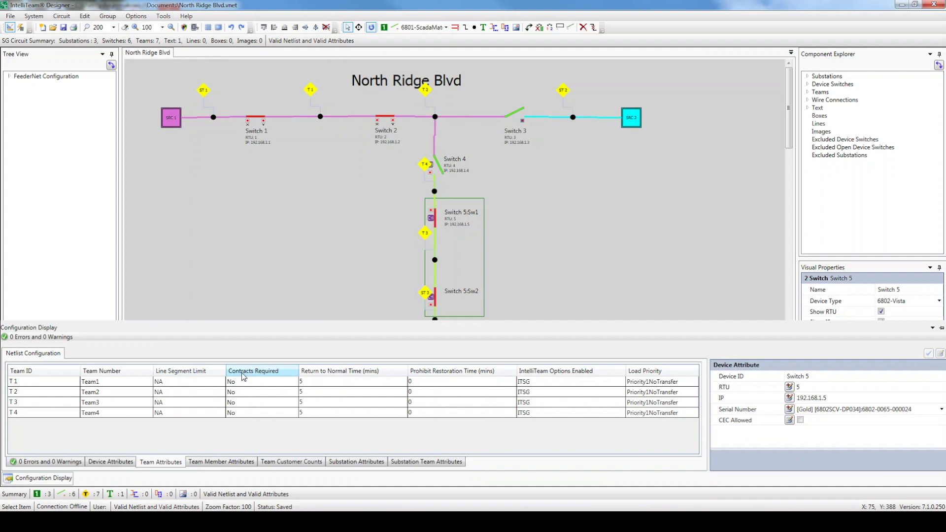
pyautogui.click(258, 384)
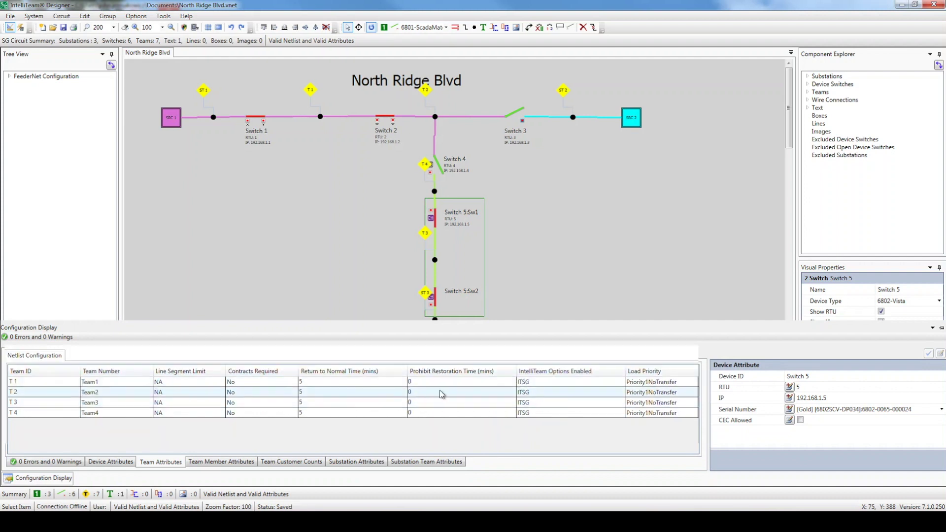
pyautogui.click(552, 384)
# Set IntelliTeam Options Enabled to ITSGwRapidSelfHealing for each of teams T1, T2, T3 and T4
pyautogui.click(619, 386)
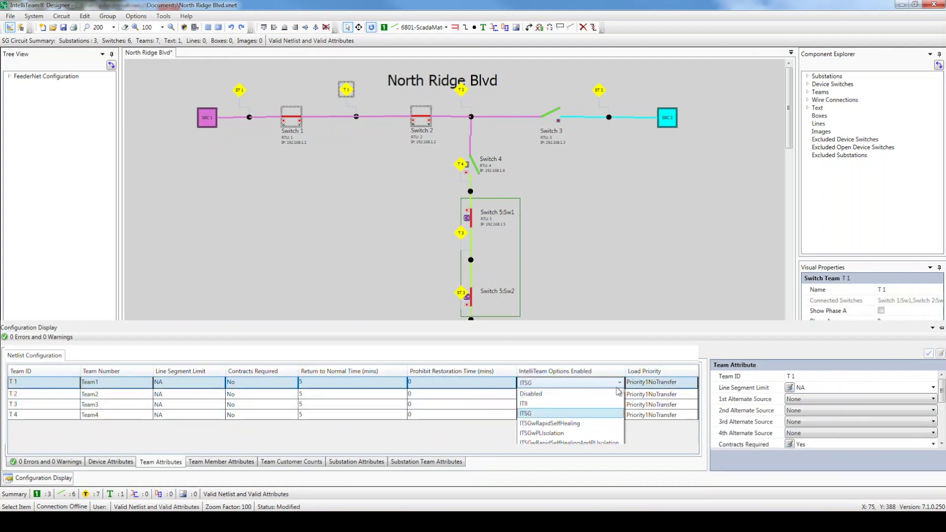
pyautogui.click(602, 422)
pyautogui.click(613, 397)
pyautogui.click(619, 393)
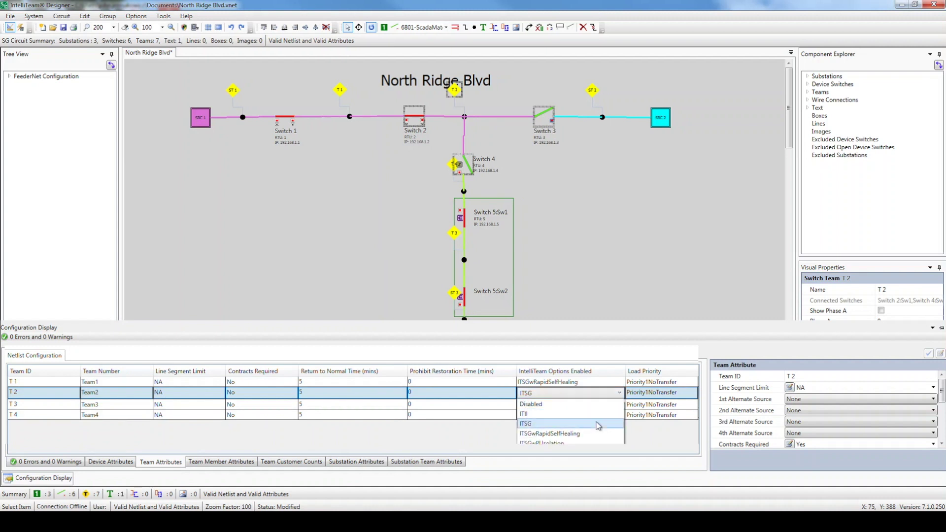
pyautogui.click(602, 432)
pyautogui.click(613, 404)
pyautogui.click(619, 403)
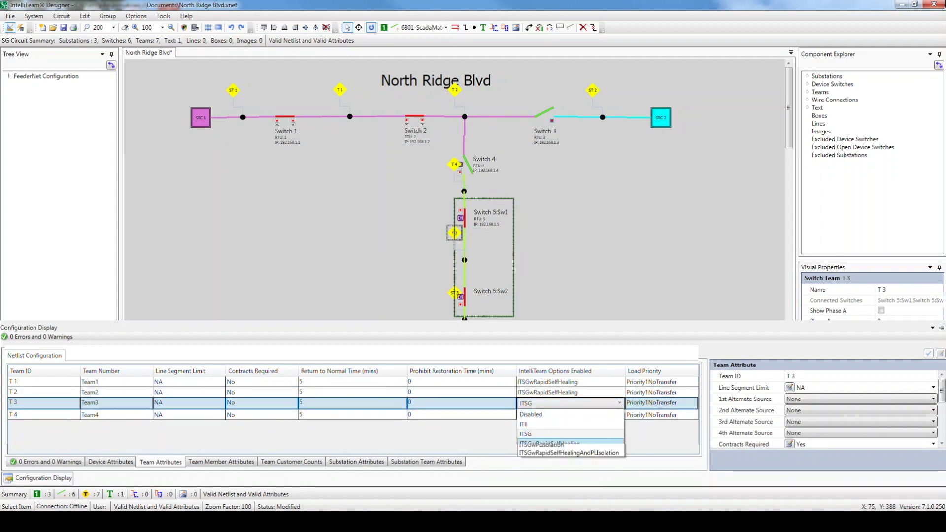
pyautogui.click(598, 443)
pyautogui.click(613, 415)
pyautogui.click(619, 414)
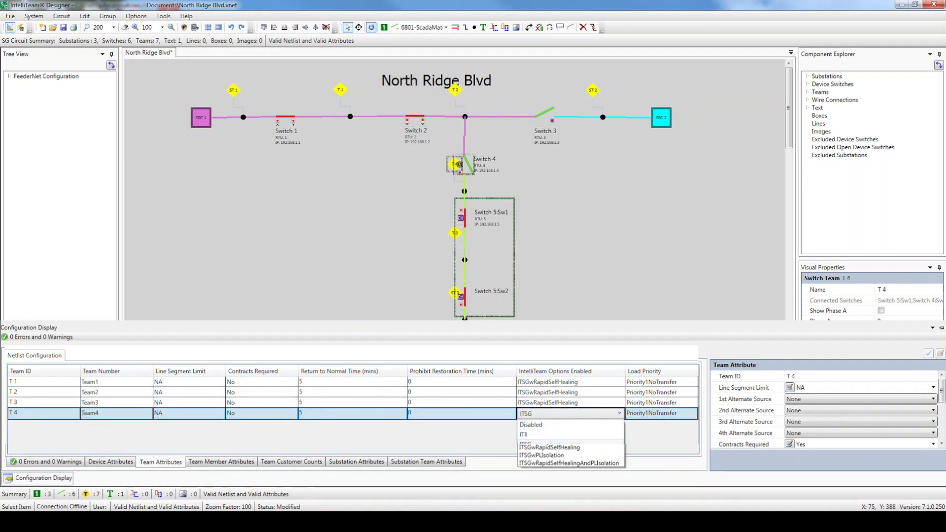
pyautogui.click(543, 443)
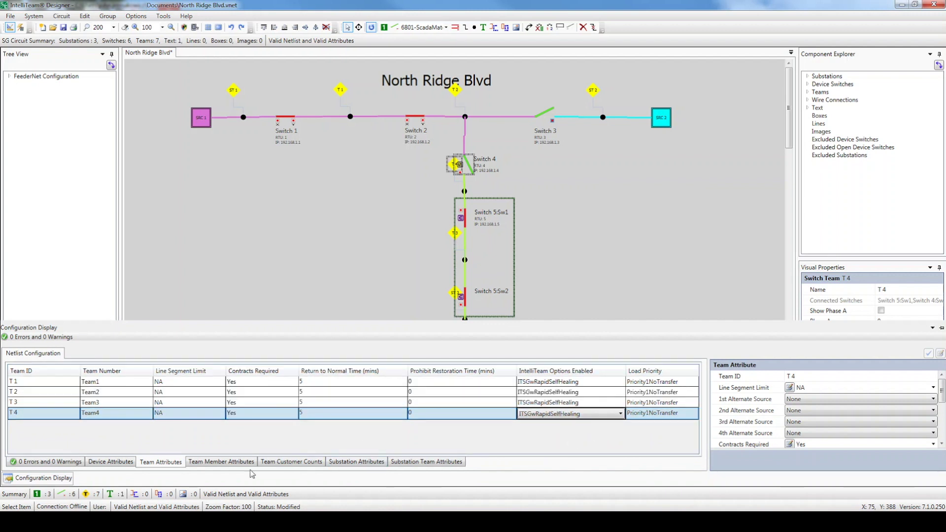
pyautogui.click(232, 461)
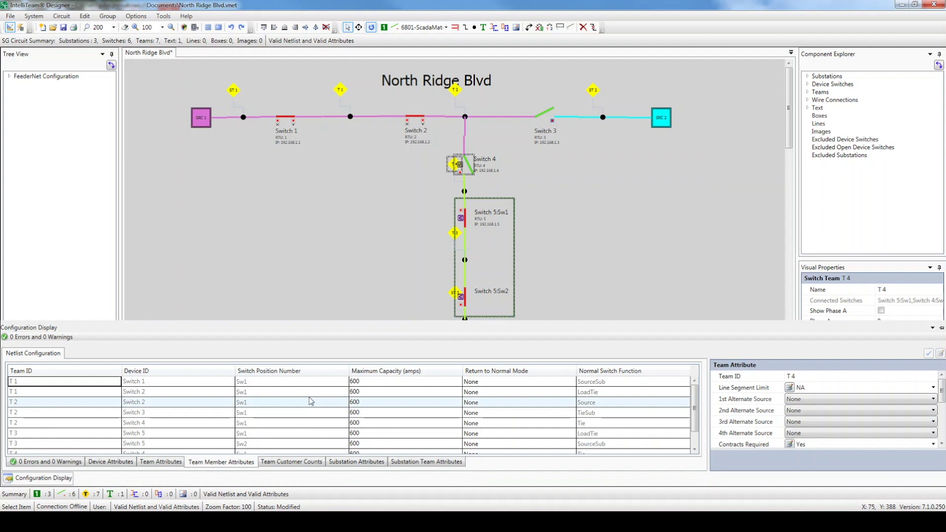
# Set maximum capacity to 500 A for T 1's Switches 1–2 and T 2's Switches 2–3
pyautogui.click(361, 382)
pyautogui.write('500')
pyautogui.click(362, 393)
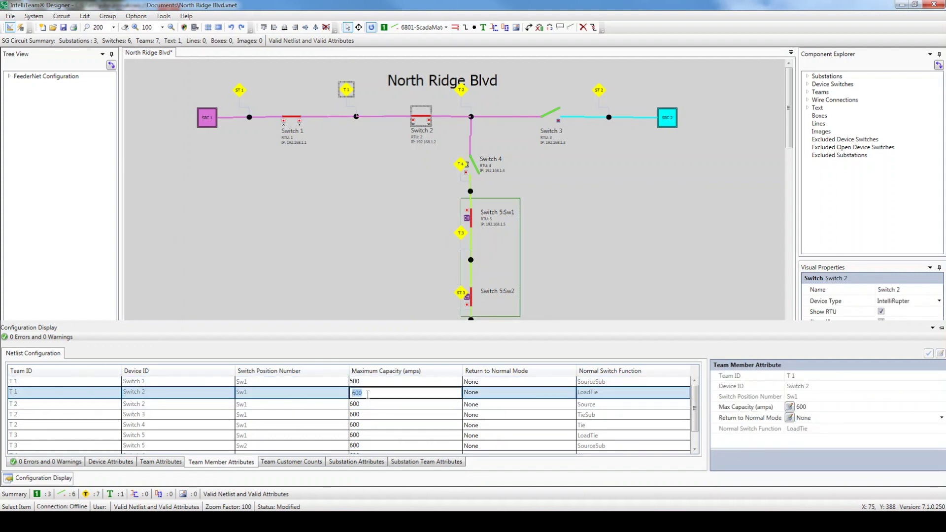
pyautogui.write('500')
pyautogui.click(364, 404)
pyautogui.write('500')
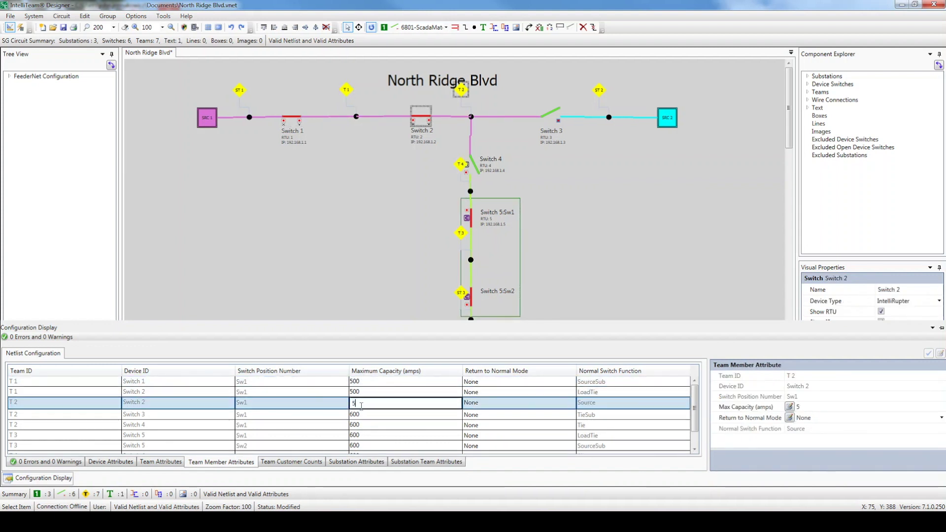
pyautogui.click(364, 414)
pyautogui.write('500')
# Set 500 A capacity for T 2's Switch 4, Switch 5 Sw1/Sw2, and T 4's Switches 4–5
pyautogui.click(364, 425)
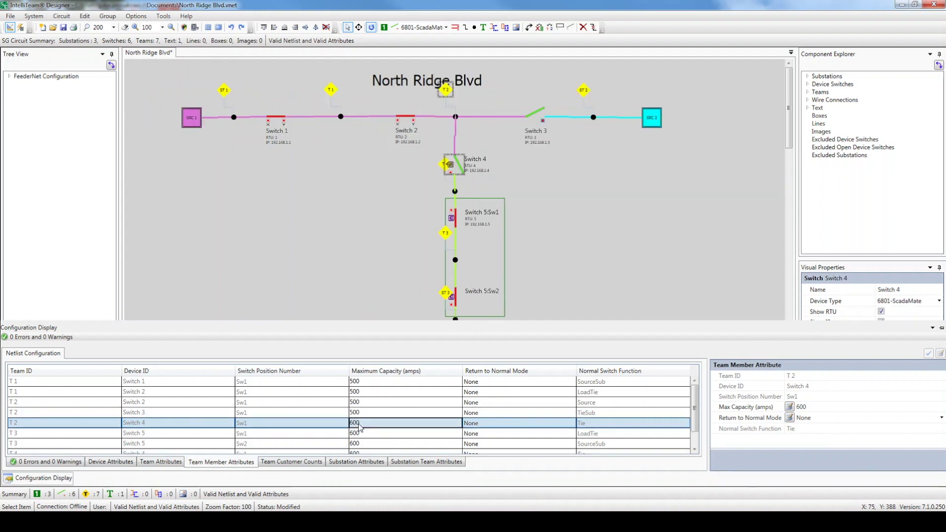
pyautogui.write('500')
pyautogui.click(364, 436)
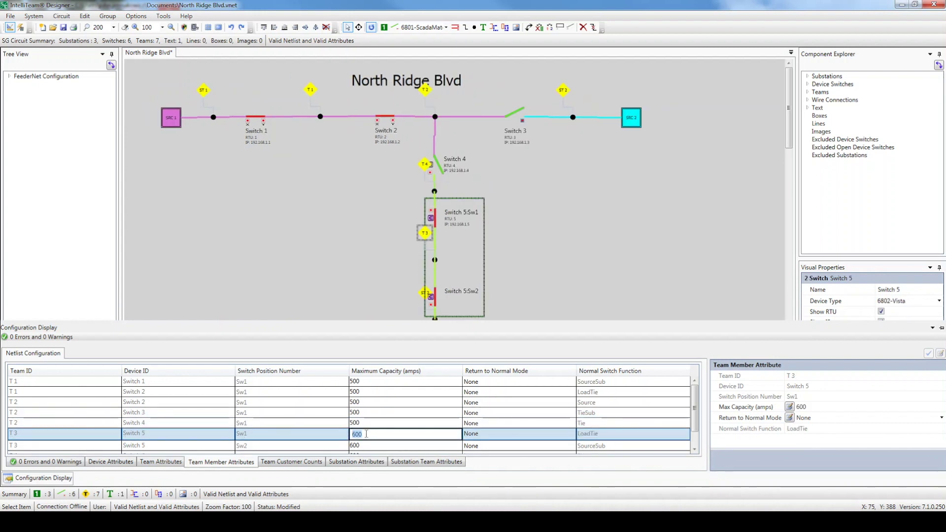
pyautogui.write('500')
pyautogui.click(369, 445)
pyautogui.write('500')
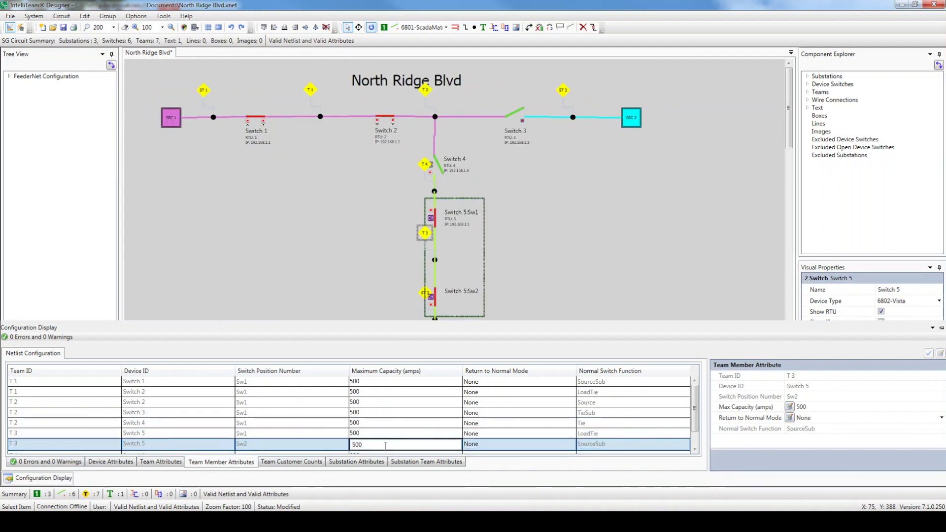
pyautogui.scroll(-1, 365, 433)
pyautogui.click(364, 433)
pyautogui.write('500')
pyautogui.click(370, 445)
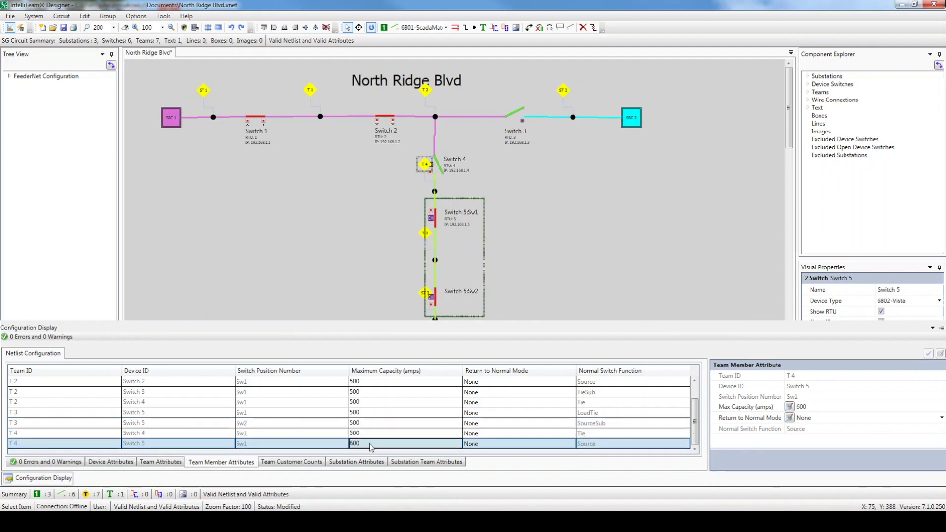
pyautogui.write('500')
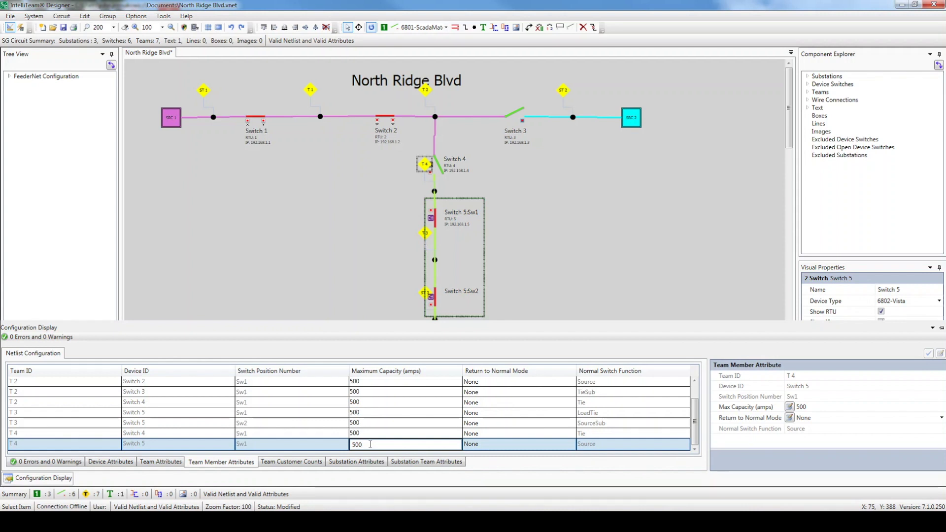
# Set Return to Normal Mode to Close for T 1's Switches 1–2 and T 2's Switches 2–3
pyautogui.click(503, 382)
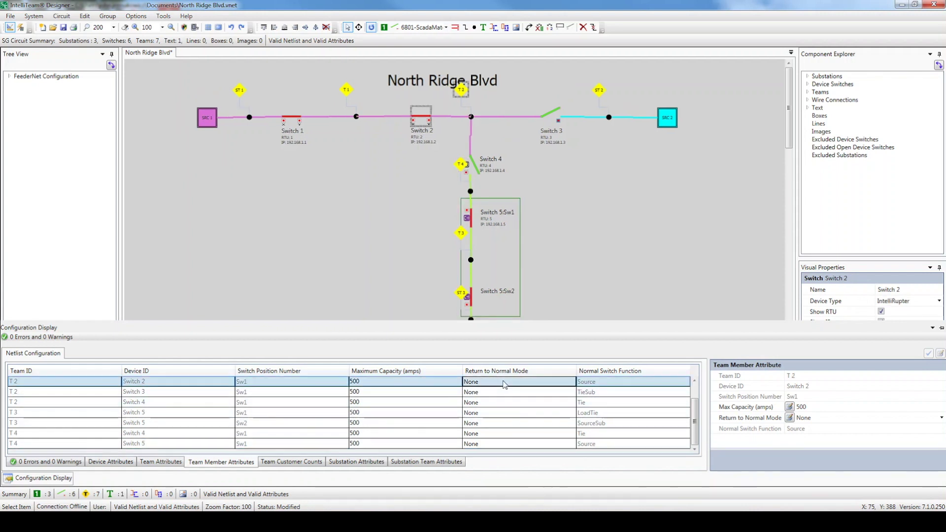
pyautogui.scroll(1, 640, 408)
pyautogui.click(494, 382)
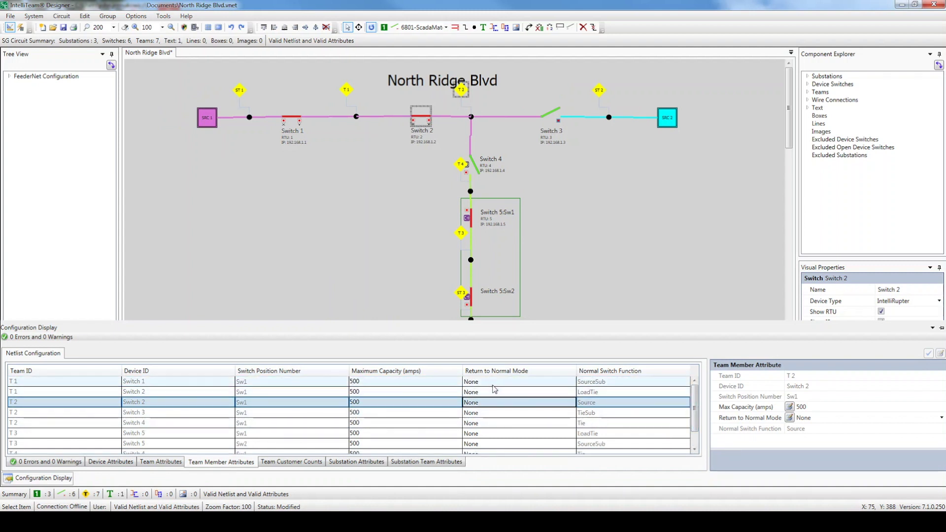
pyautogui.click(494, 382)
pyautogui.click(494, 403)
pyautogui.click(492, 393)
pyautogui.click(493, 393)
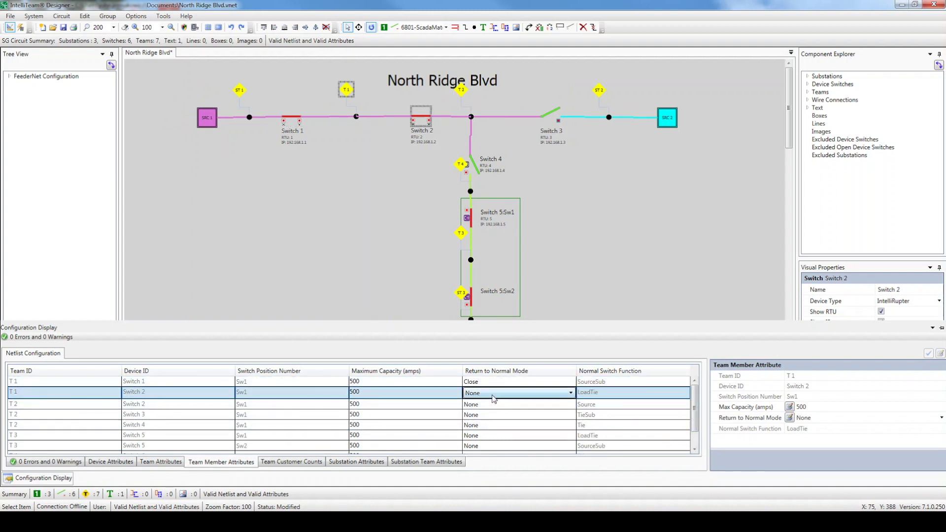
pyautogui.click(492, 412)
pyautogui.click(493, 403)
pyautogui.click(492, 404)
pyautogui.click(487, 421)
pyautogui.click(488, 413)
pyautogui.click(487, 413)
pyautogui.click(486, 431)
# Set Close return-to-normal for T 2's Switch 4, Switch 5 Sw1/Sw2, and T 4's Switches 4–5
pyautogui.click(487, 425)
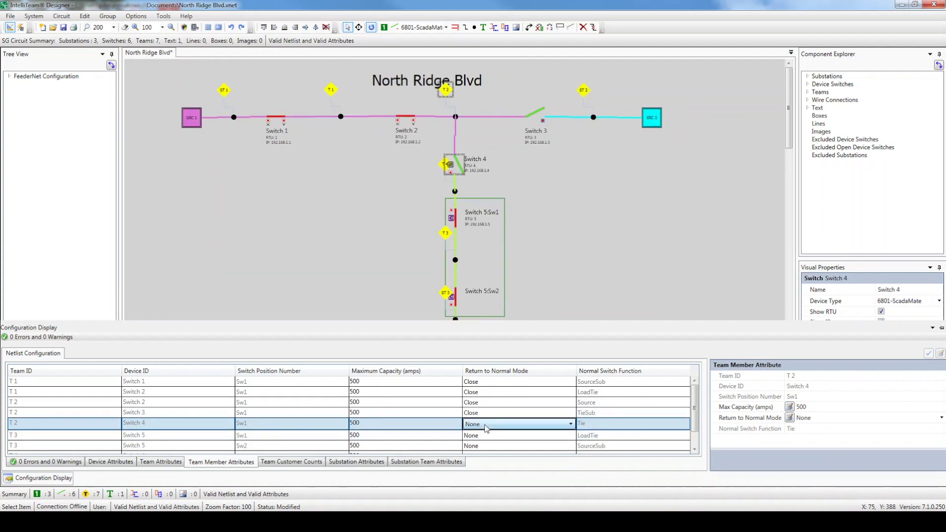
pyautogui.click(488, 424)
pyautogui.click(487, 442)
pyautogui.click(488, 434)
pyautogui.click(488, 445)
pyautogui.click(488, 445)
pyautogui.click(487, 455)
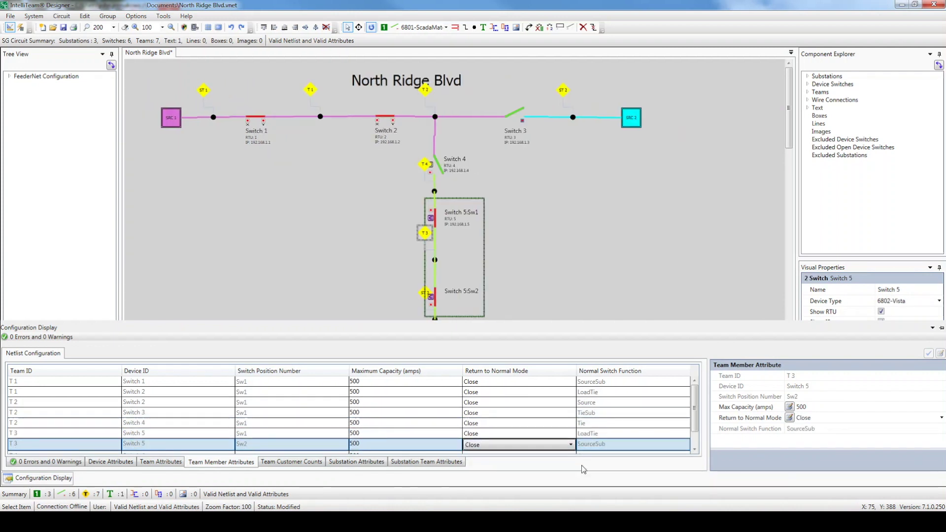
pyautogui.click(480, 452)
pyautogui.click(476, 433)
pyautogui.click(476, 453)
pyautogui.click(476, 446)
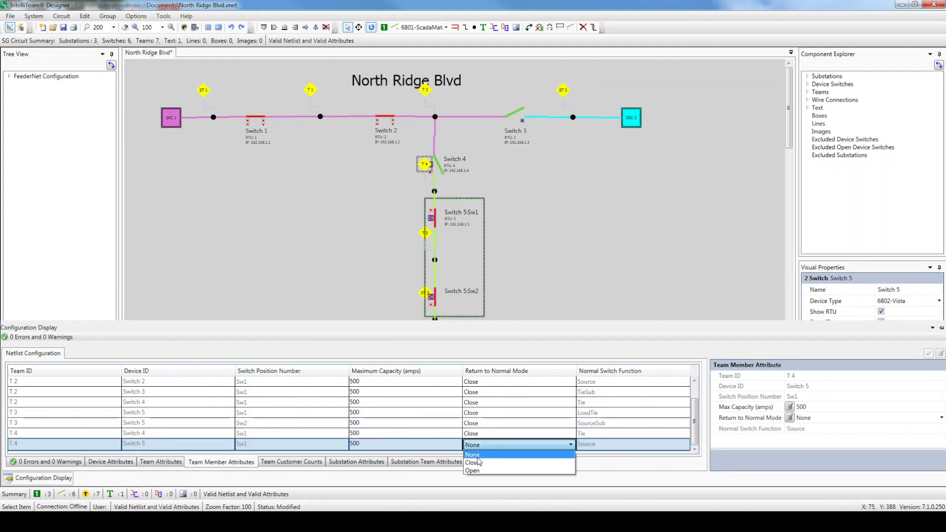
pyautogui.click(473, 456)
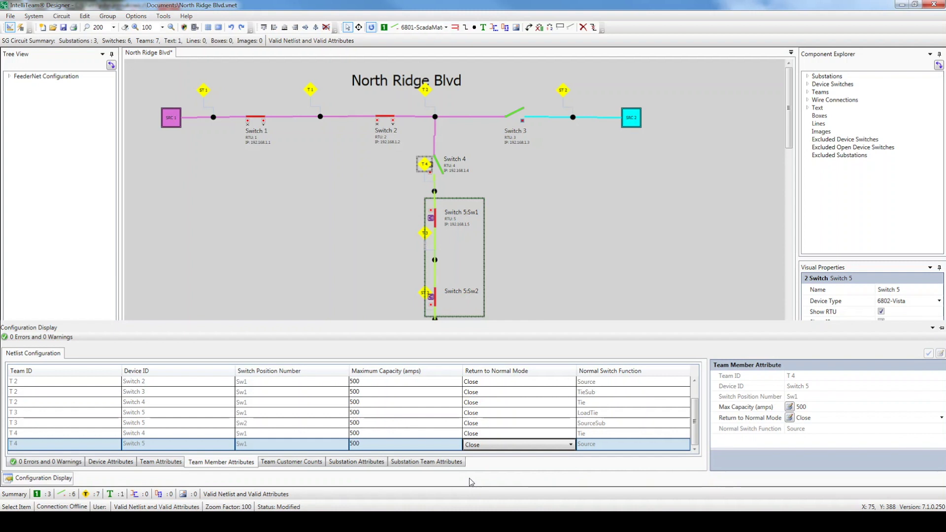
# Review the Team Customer Counts, then show Substation Attributes for SRC 1–3
pyautogui.click(311, 463)
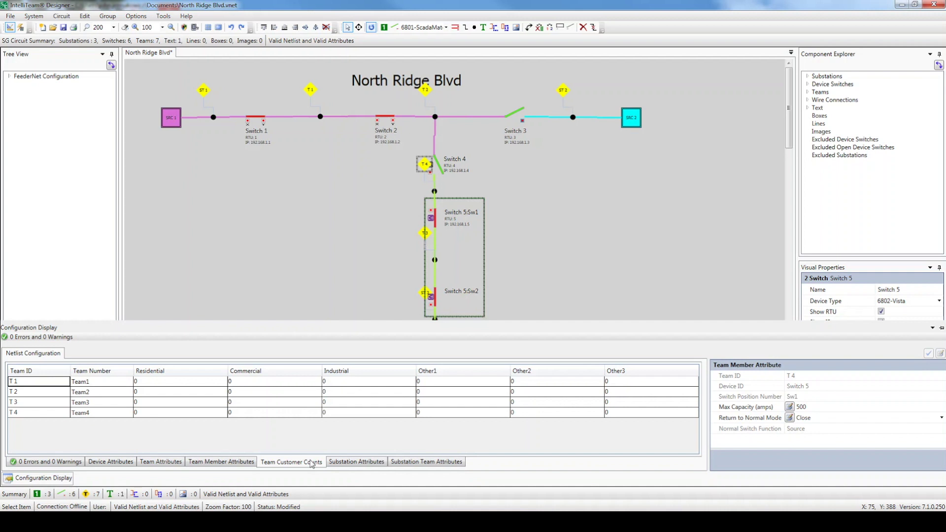
pyautogui.click(345, 464)
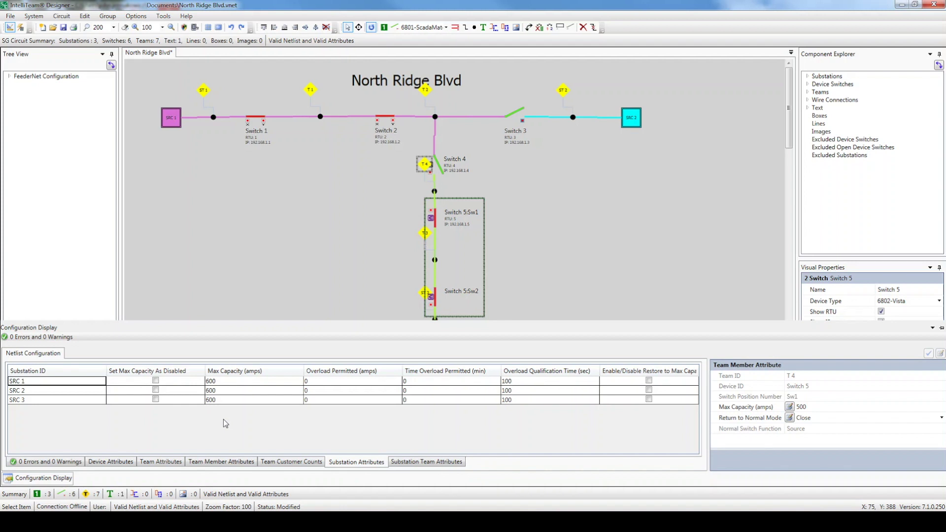
# Show the Substation Team Attributes table with ST 1, ST 2 and ST 3
pyautogui.click(417, 462)
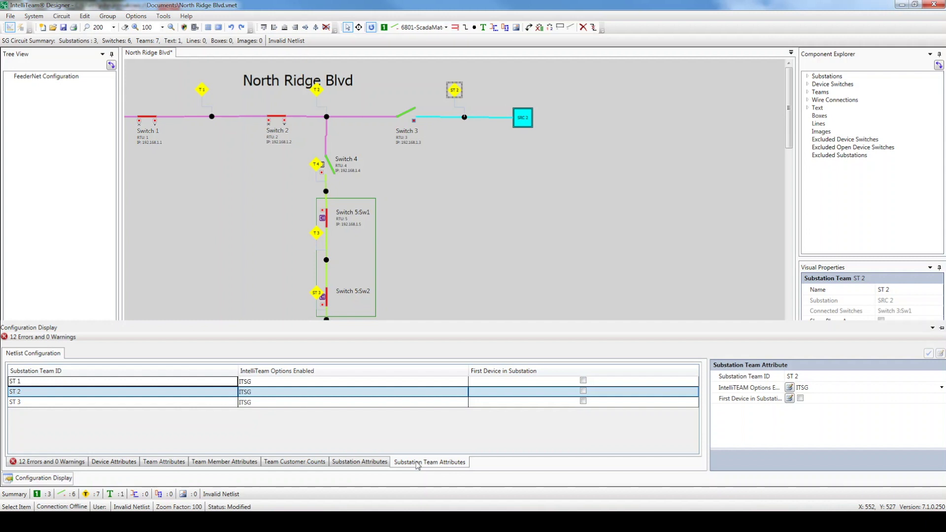
# Set IntelliTeam Options Enabled to ITSGwRapidSelfHealing for substation teams ST 1, ST 2 and ST 3
pyautogui.click(283, 385)
pyautogui.click(288, 385)
pyautogui.click(289, 386)
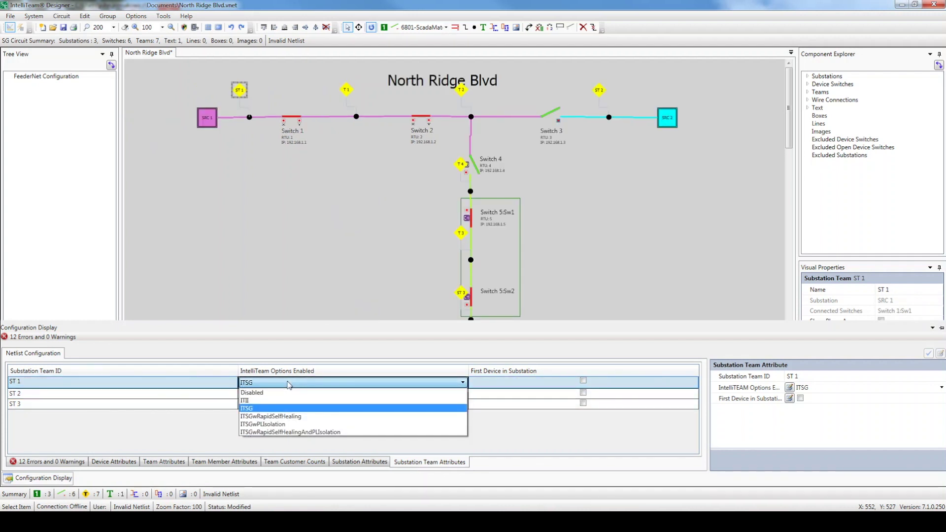
pyautogui.click(292, 416)
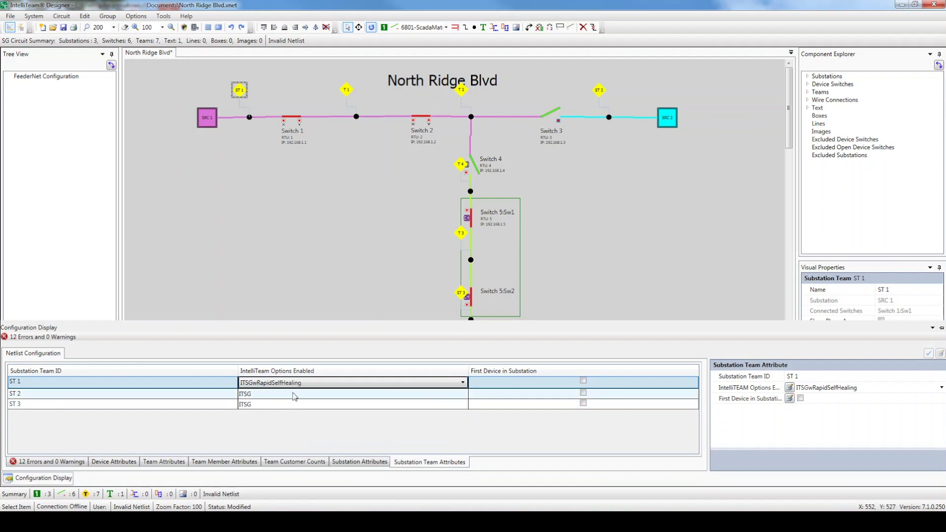
pyautogui.click(294, 394)
pyautogui.click(293, 392)
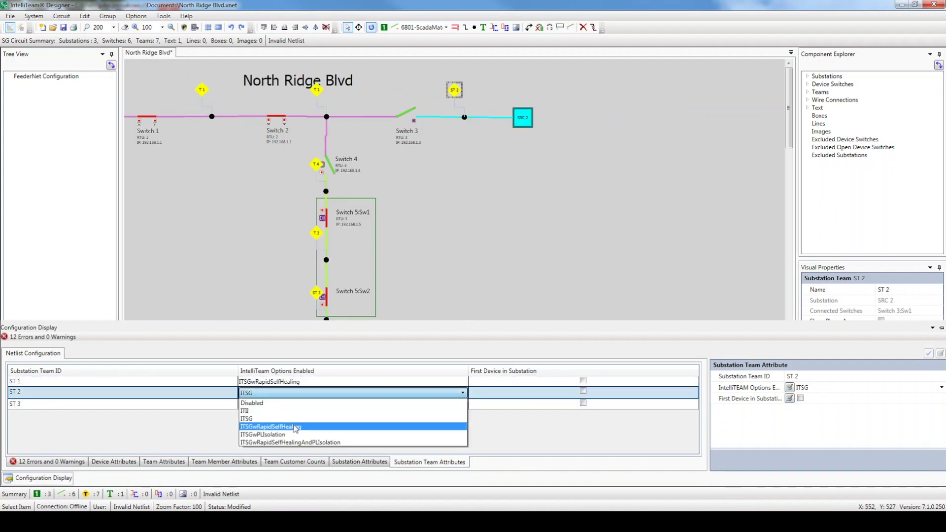
pyautogui.click(294, 423)
pyautogui.click(292, 404)
pyautogui.click(294, 406)
pyautogui.click(294, 405)
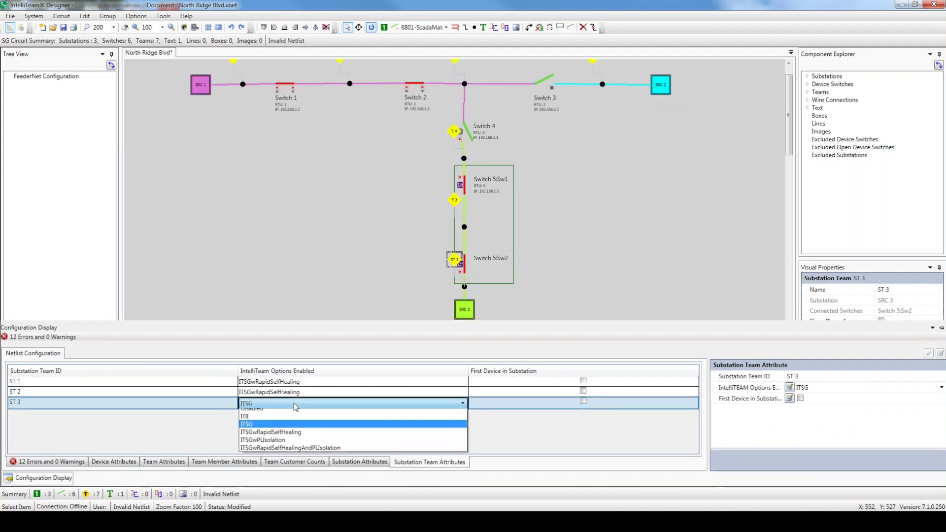
pyautogui.click(298, 438)
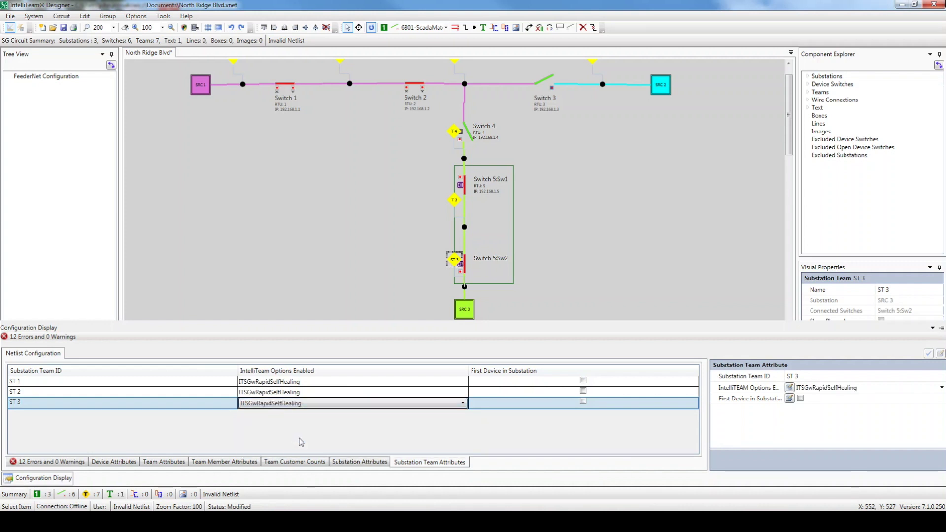
pyautogui.click(584, 394)
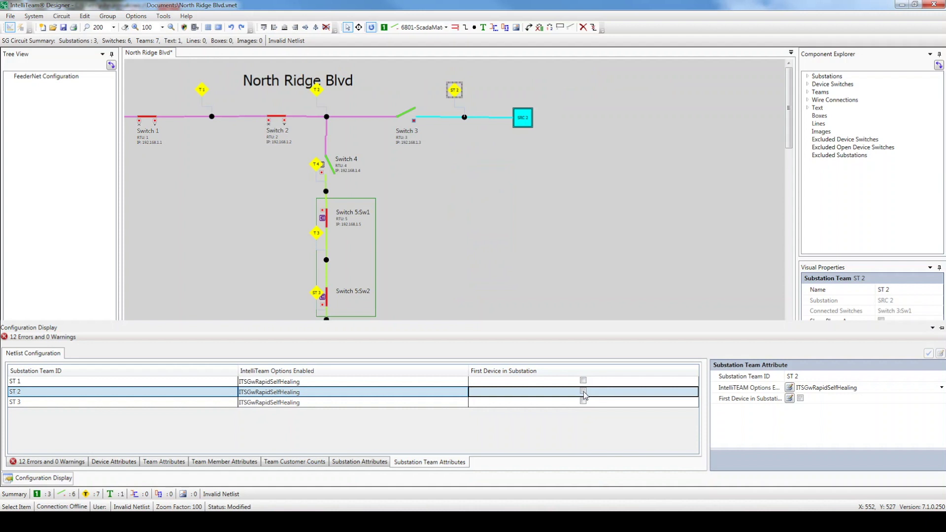
# Mark ST 2 as first device in substation, then validate and save with 0 errors
pyautogui.click(583, 391)
pyautogui.click(194, 27)
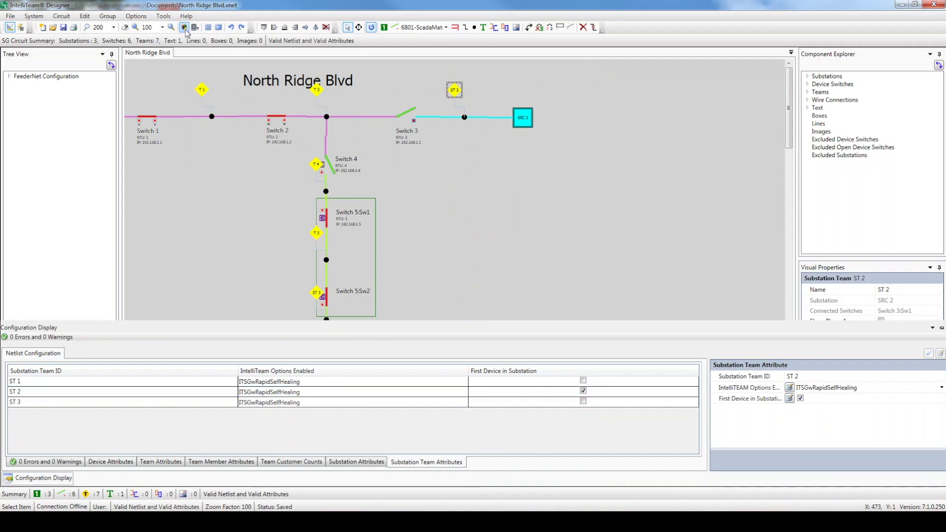
pyautogui.click(10, 15)
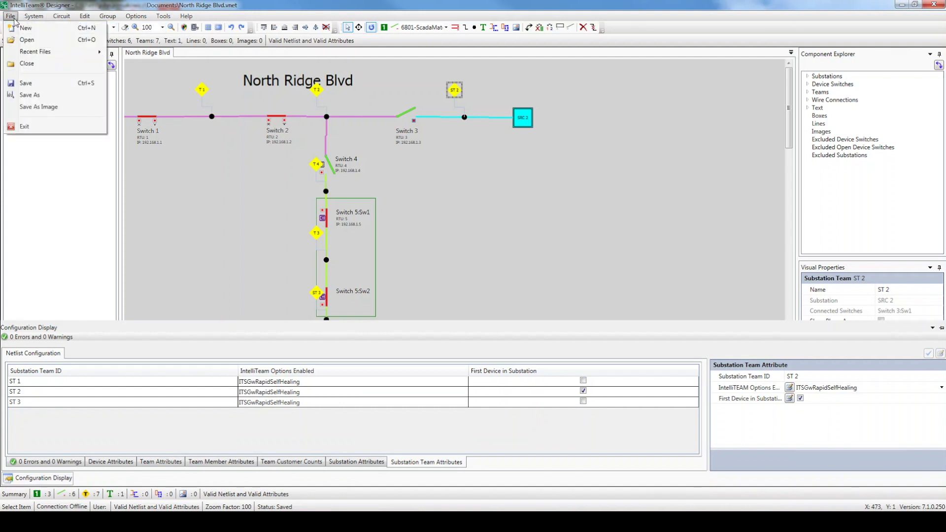
pyautogui.click(23, 84)
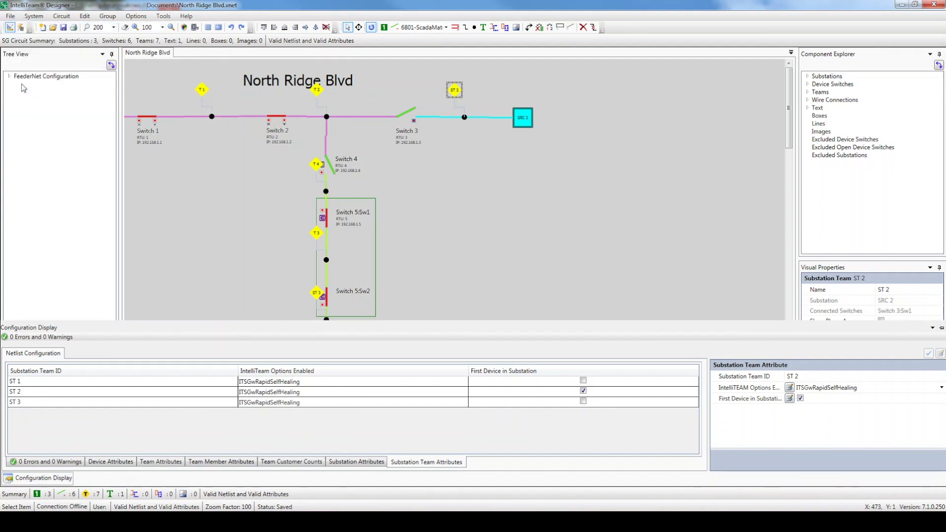